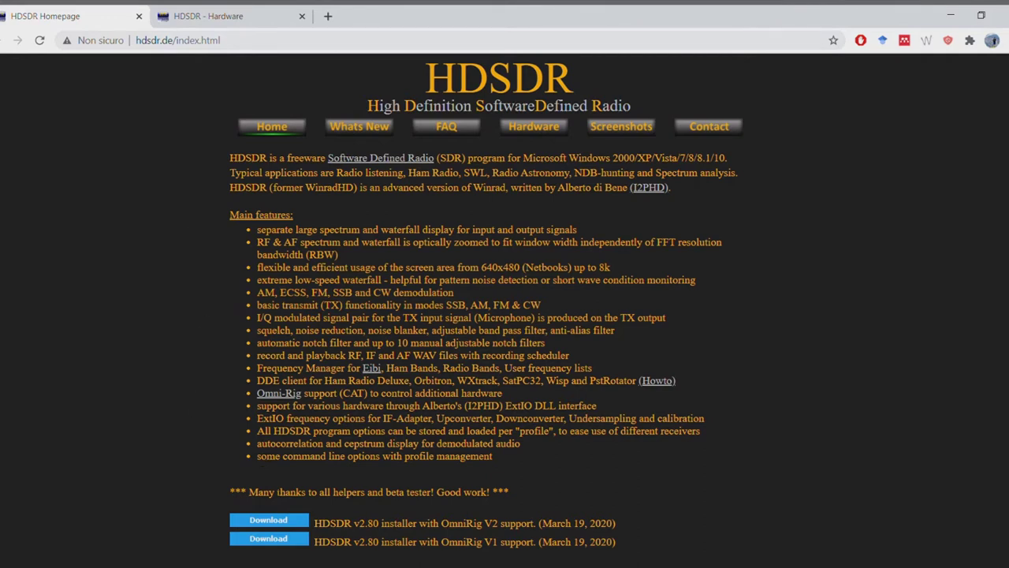
- Download the HDSDR v2.80 installer with OmniRig V2 support and open the site's hardware page
left_click(272, 521)
left_click(538, 130)
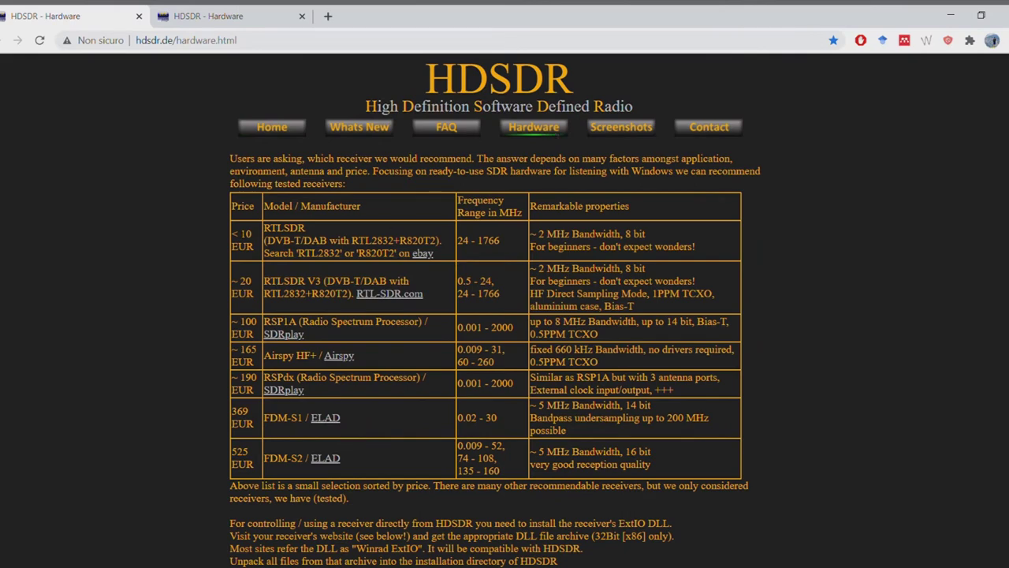
- Examine the price, frequency range and properties of the basic RTLSDR receiver in the recommended receivers table
left_click_drag(231, 230, 704, 257)
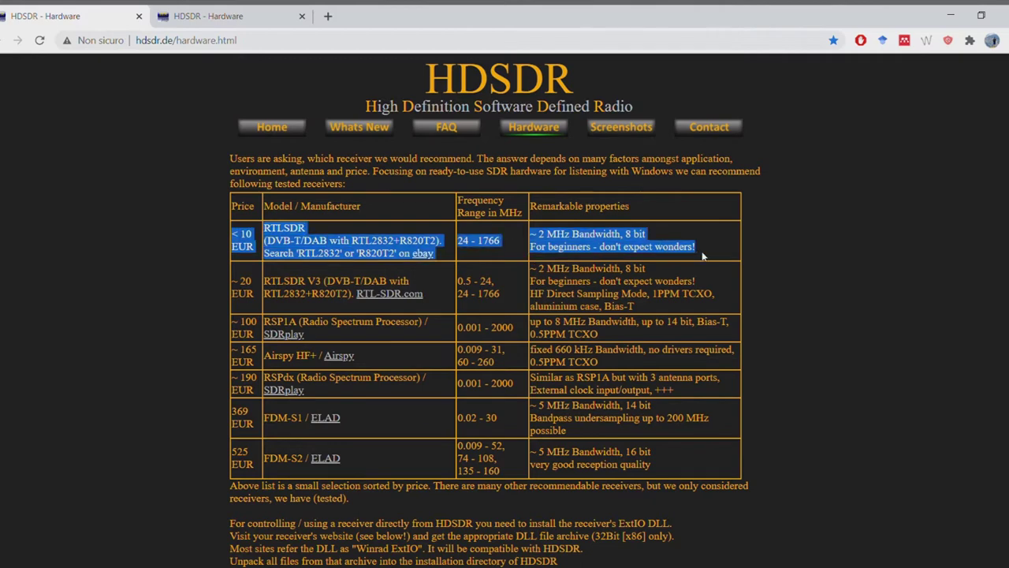
left_click(196, 239)
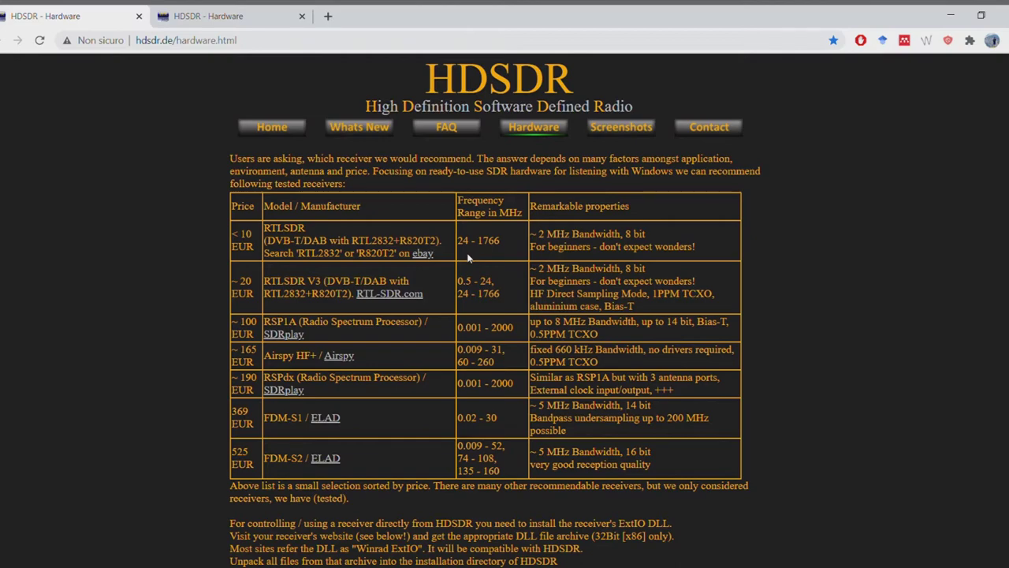
scroll(469, 257, "down", 4)
scroll(469, 257, "up", 4)
- Download the ExtIO DLL for RTLSDR (DVB-T/DAB with RTL2832) USB and keep the file despite the browser warning
scroll(469, 258, "down", 5)
scroll(342, 286, "down", 6)
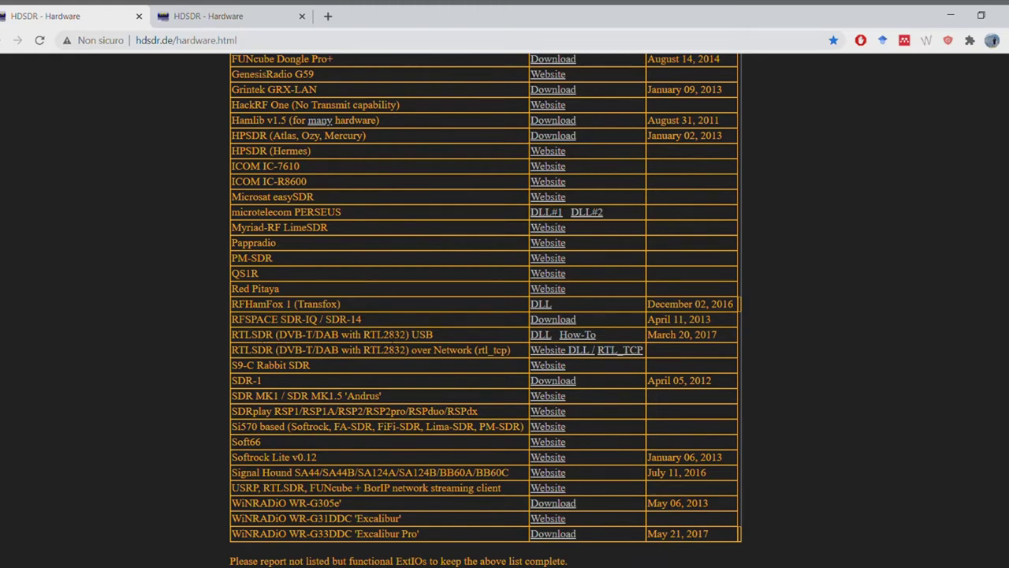
left_click(540, 336)
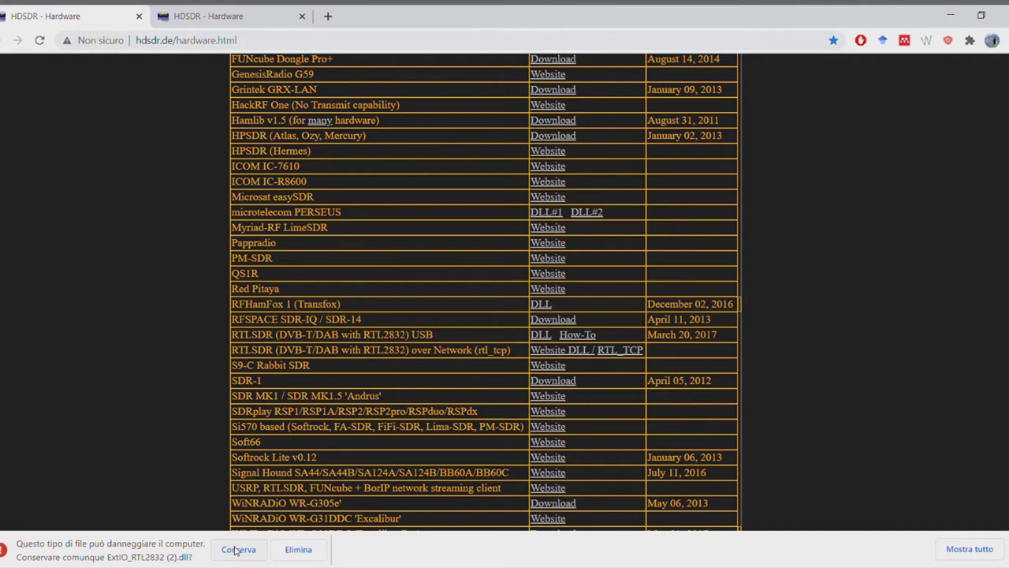
left_click(235, 550)
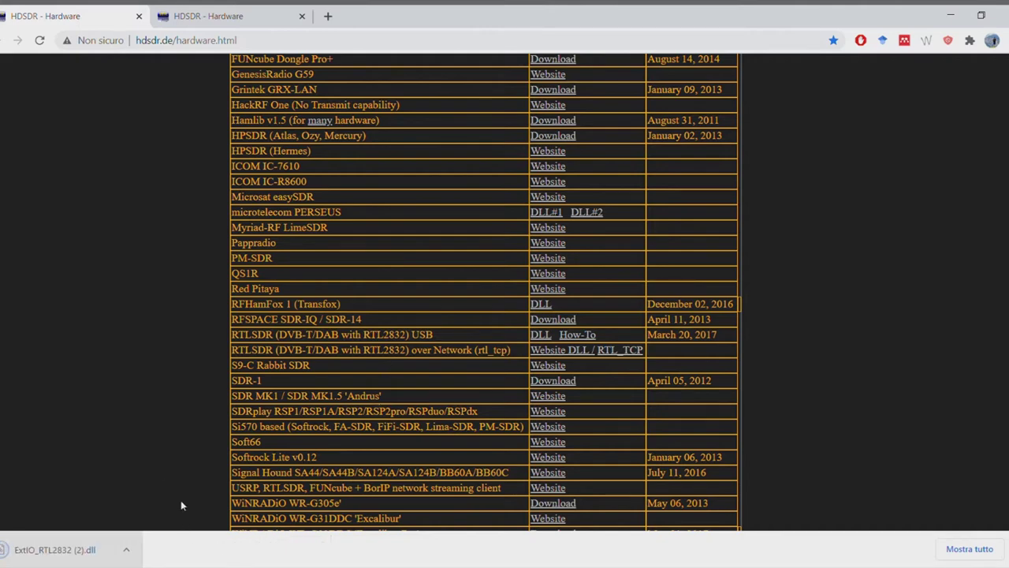
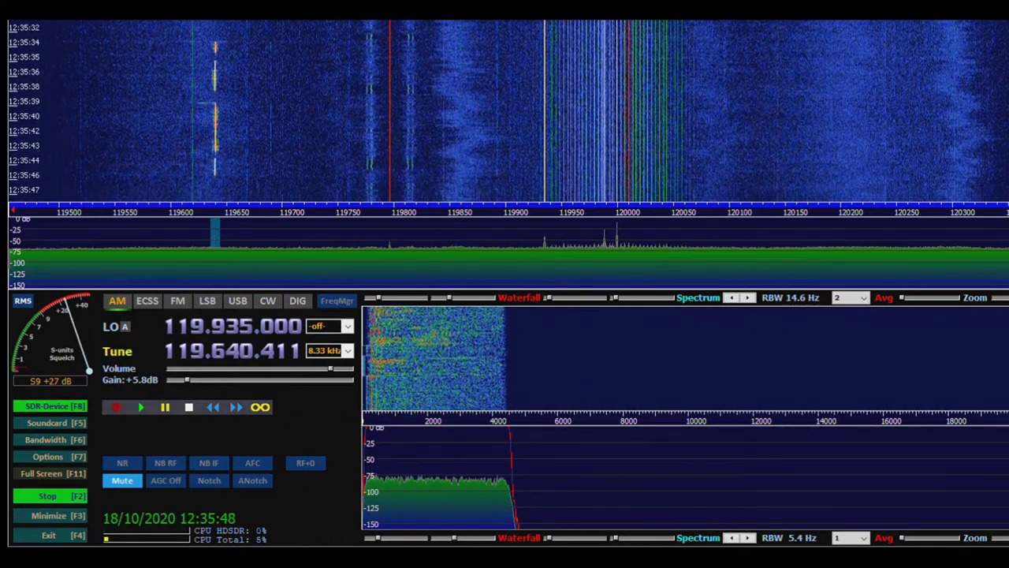
key("F6")
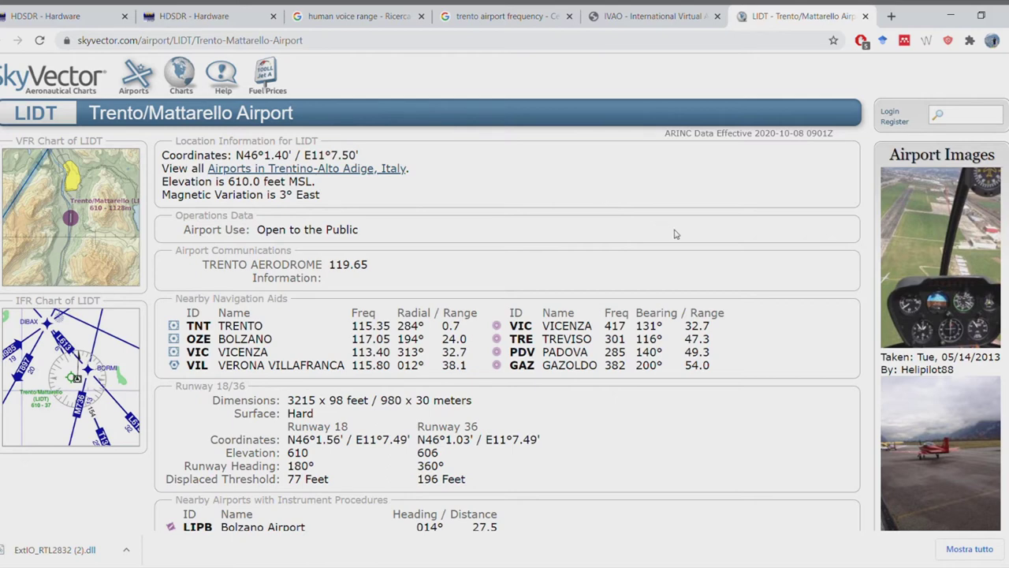
scroll(894, 418, "down", 1)
scroll(894, 418, "up", 1)
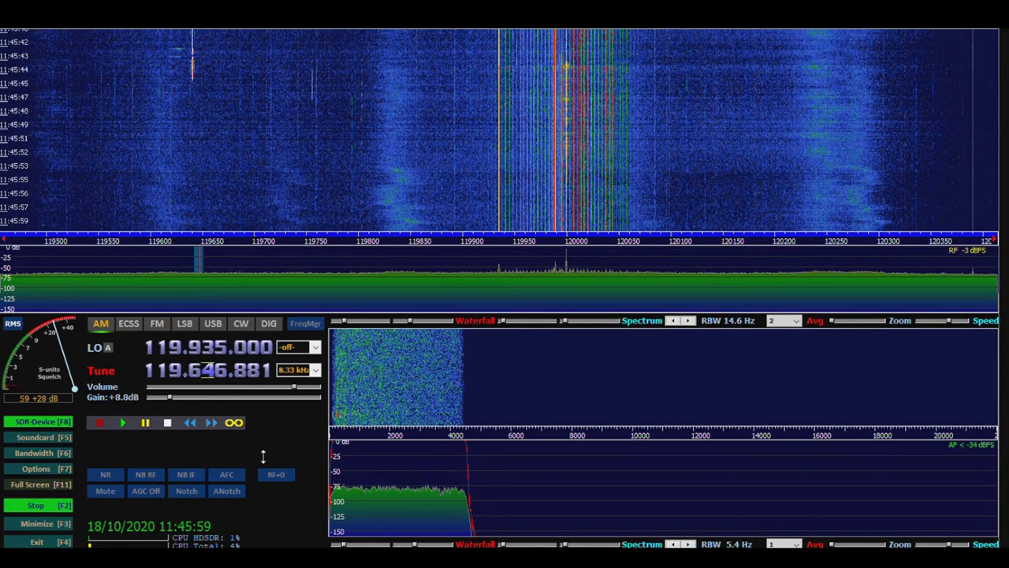
- Adjust the receiver's tune frequency to 119.640.881 to match the signal trace in the waterfall
key("Up")
key("Up")
key("Up")
key("Up")
key("Up")
key("Up")
key("Down")
key("Down")
key("Down")
key("Down")
key("Down")
key("Down")
key("Down")
key("Down")
key("Down")
key("Down")
key("Down")
key("Down")
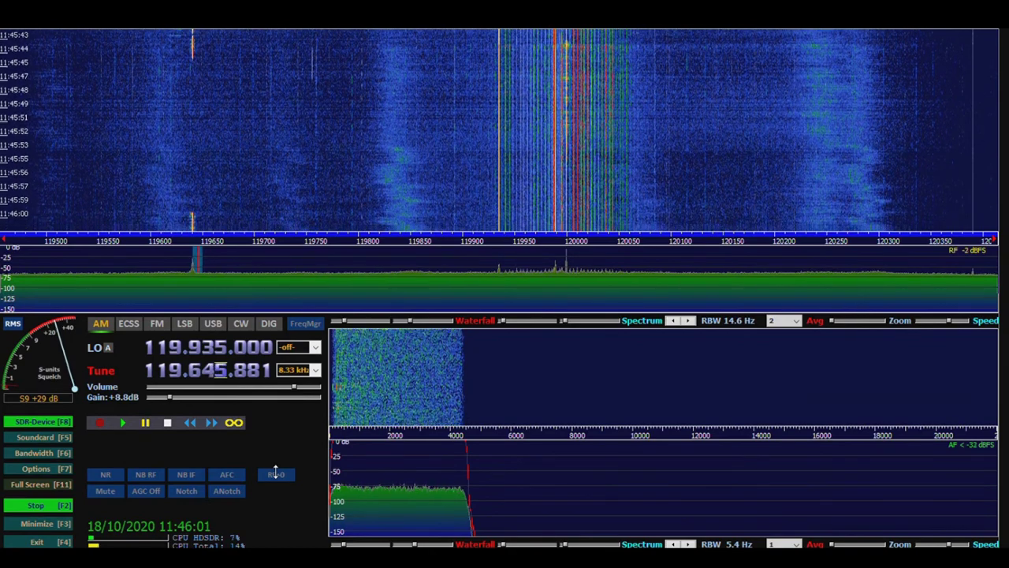
key("Right")
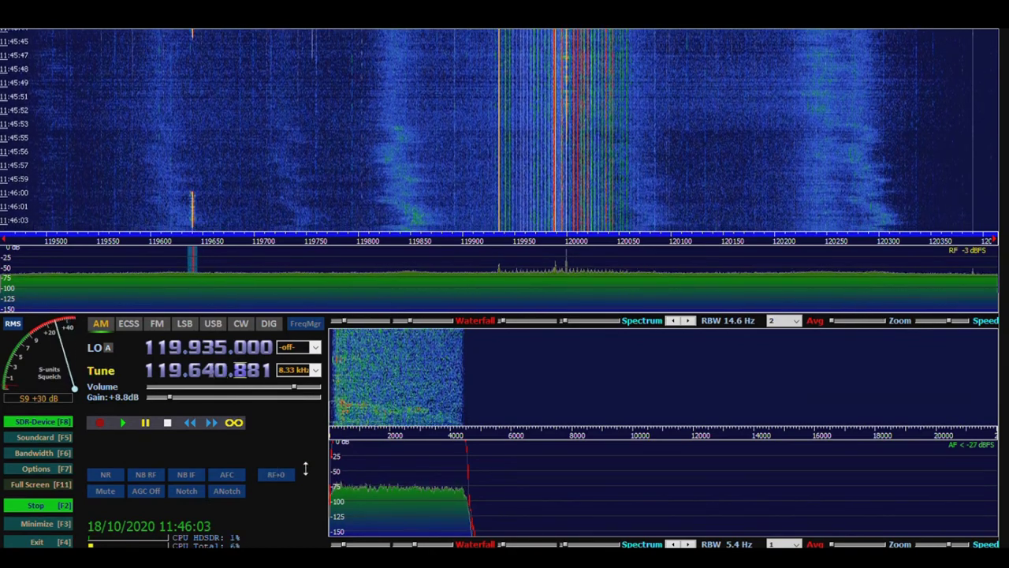